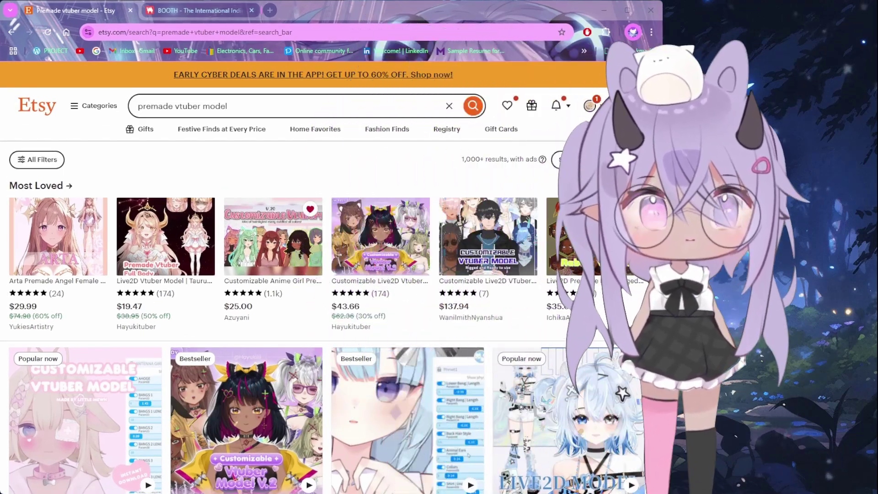
# Step: Look through the Etsy search results for premade VTuber models
pyautogui.hotkey('alt', 'Tab')
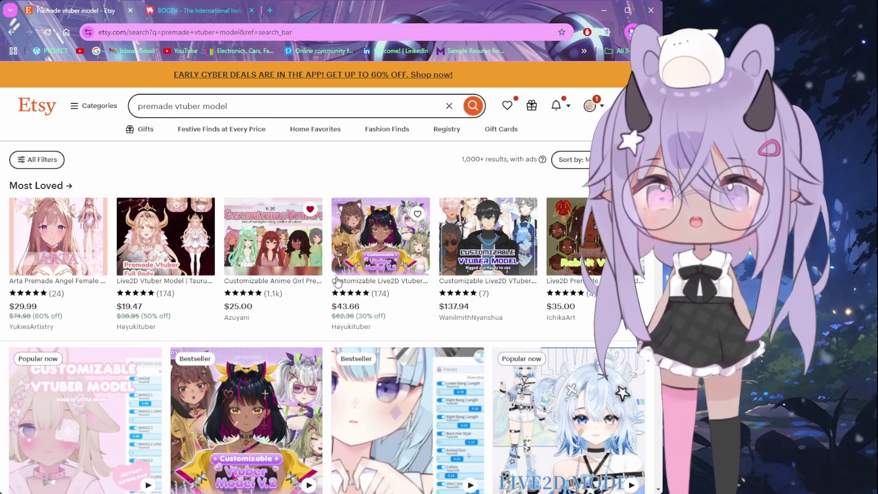
pyautogui.scroll(-1, 336, 276)
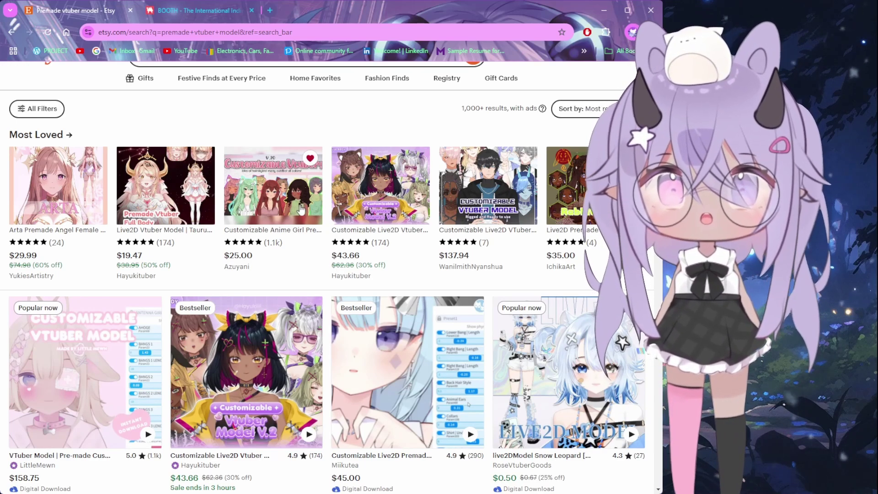
pyautogui.scroll(-3, 304, 207)
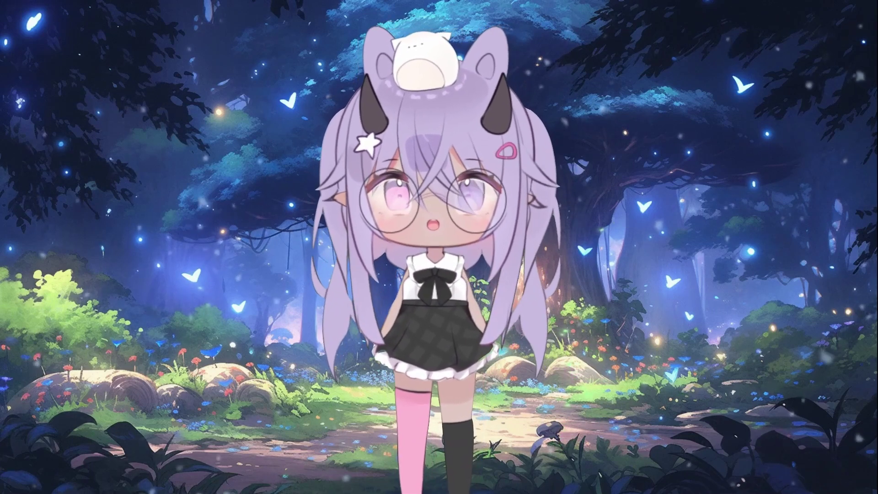
# Step: Switch to VTube Studio and view the instructions for importing a custom Live2D model
pyautogui.press('Escape')
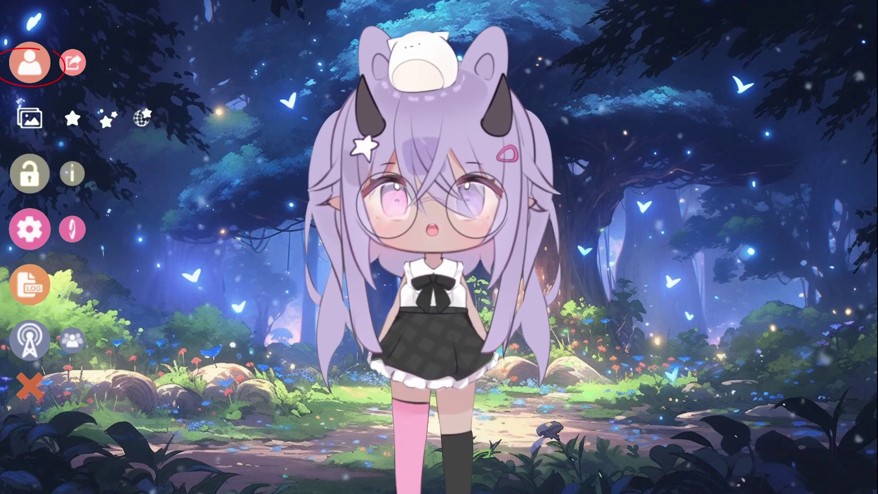
pyautogui.click(29, 62)
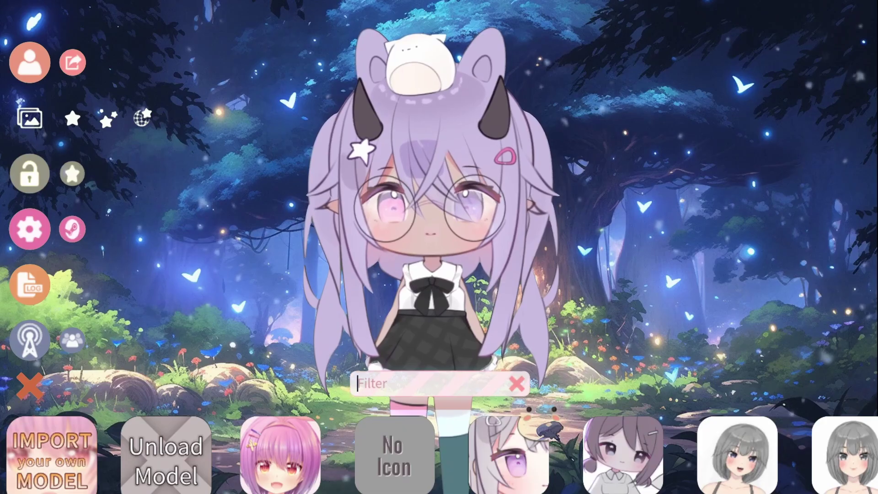
pyautogui.click(51, 458)
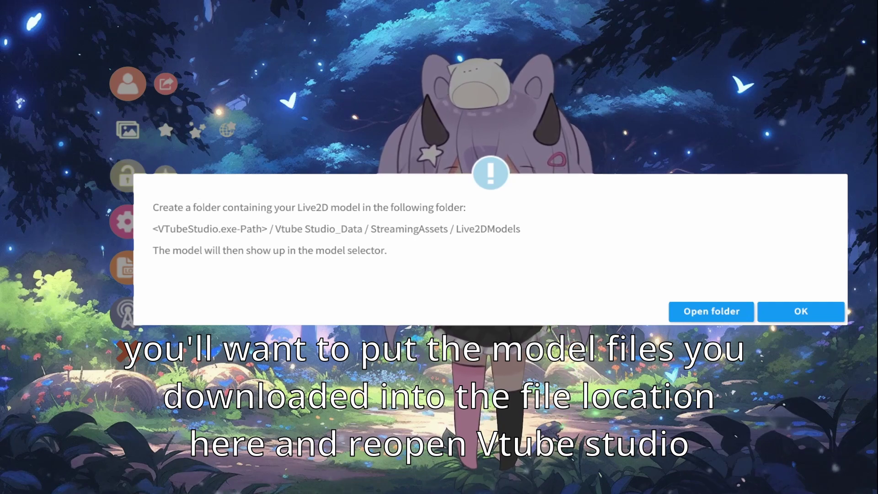
pyautogui.press('Escape')
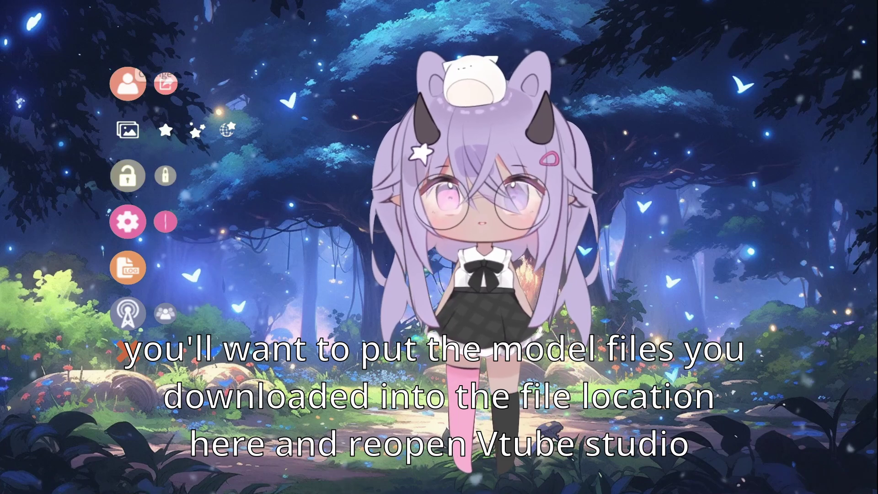
# Step: Load the grey-haired chibi model and enlarge it in the scene
pyautogui.click(129, 84)
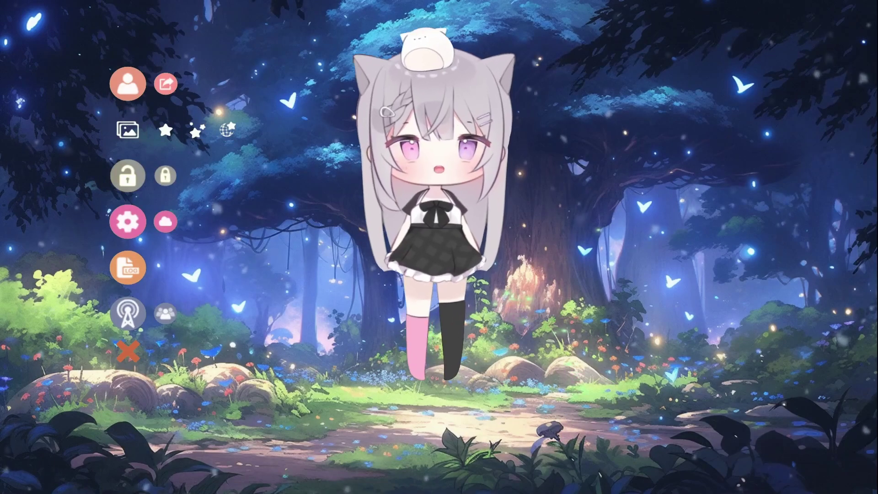
pyautogui.scroll(3, 474, 242)
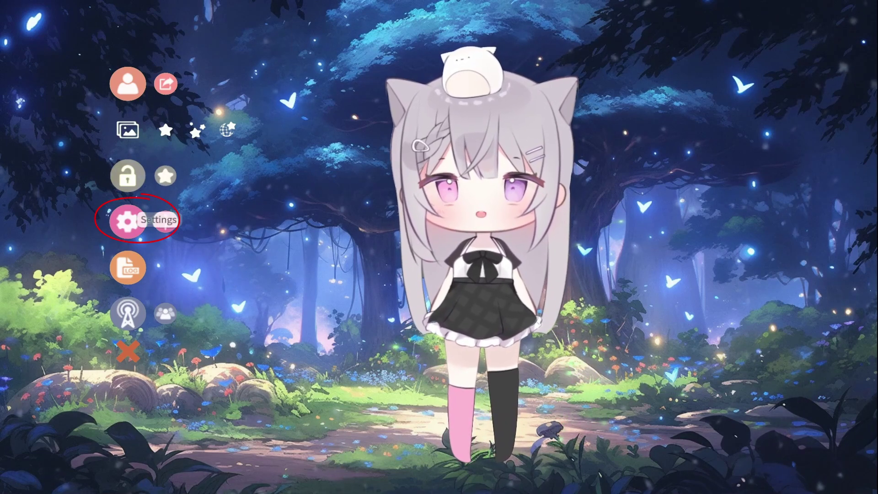
# Step: Open the hotkey settings and examine the action and key combination of the Shadow and Question hotkeys
pyautogui.click(128, 222)
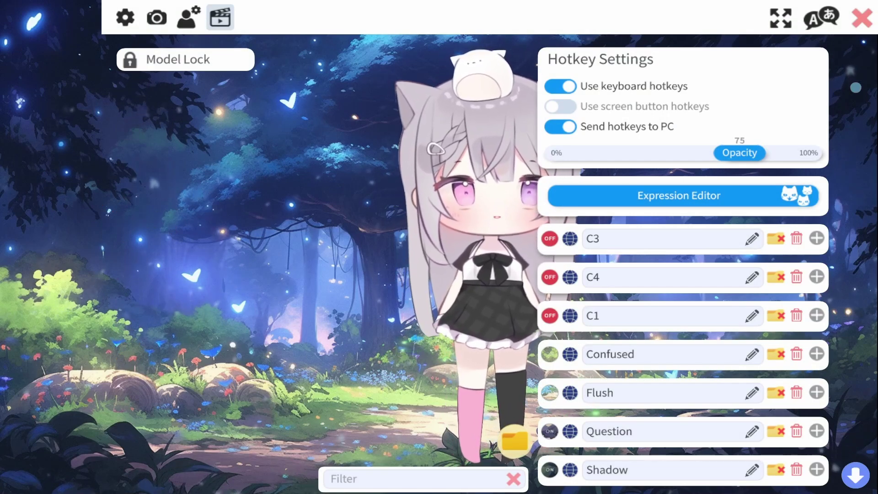
pyautogui.scroll(-2, 684, 293)
pyautogui.scroll(-5, 683, 275)
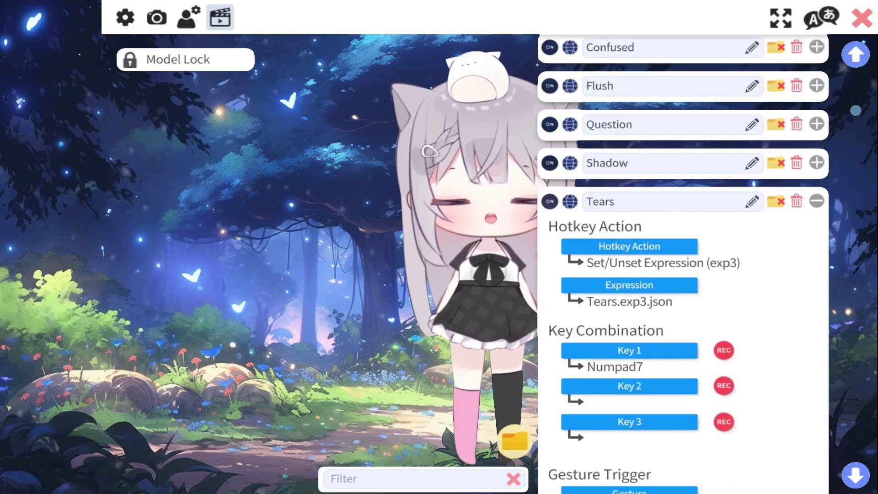
pyautogui.click(817, 163)
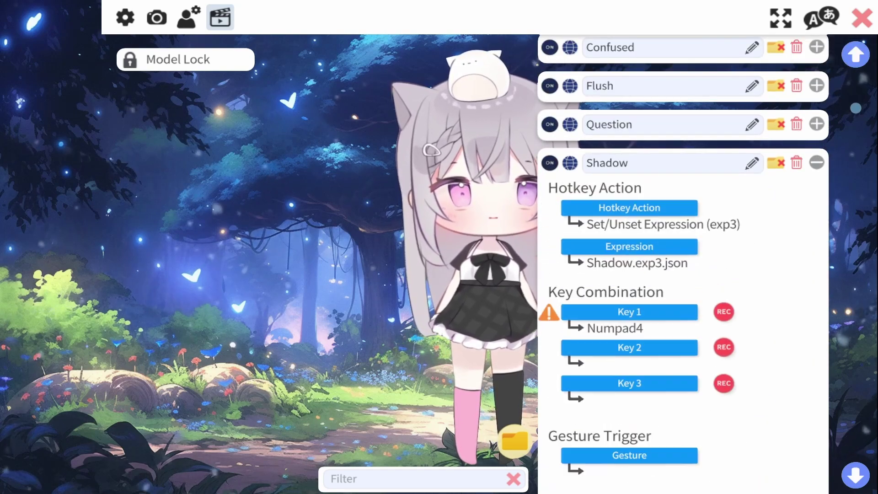
pyautogui.scroll(1, 683, 274)
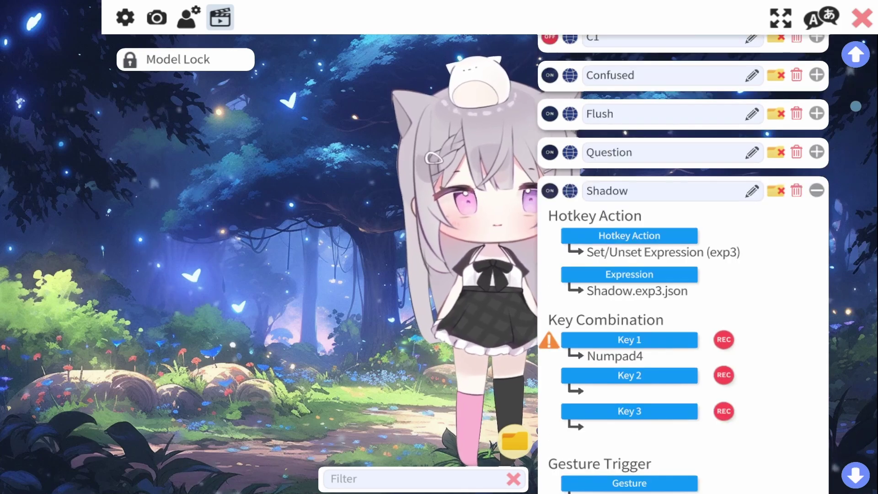
pyautogui.click(817, 152)
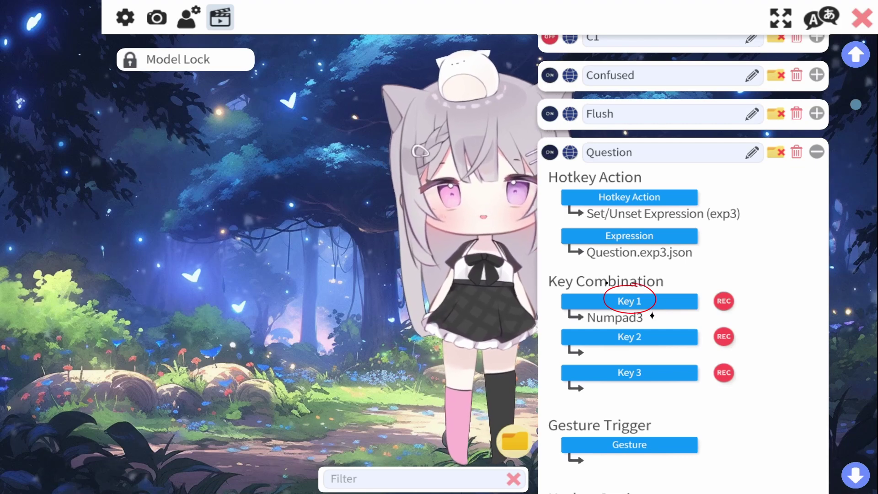
# Step: Look through the keys that can be assigned as Key 1 of the Question hotkey, leaving the assignment as it is
pyautogui.click(629, 300)
pyautogui.scroll(-6, 491, 236)
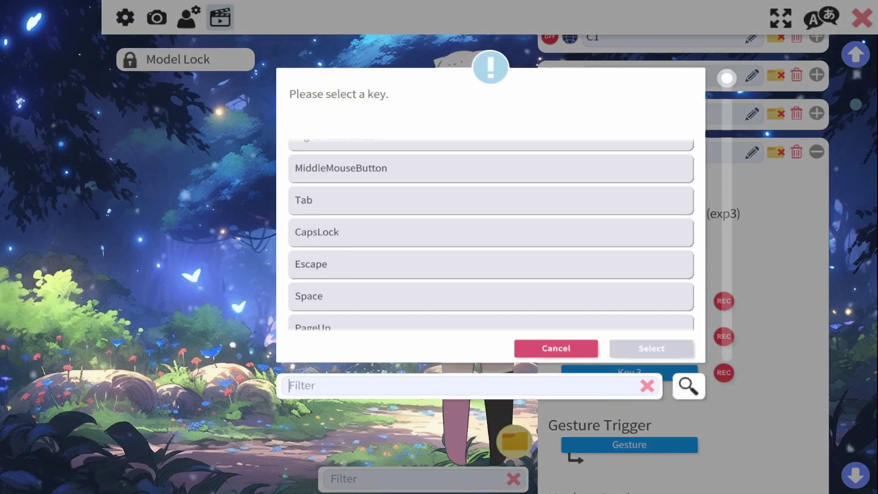
pyautogui.scroll(6, 492, 236)
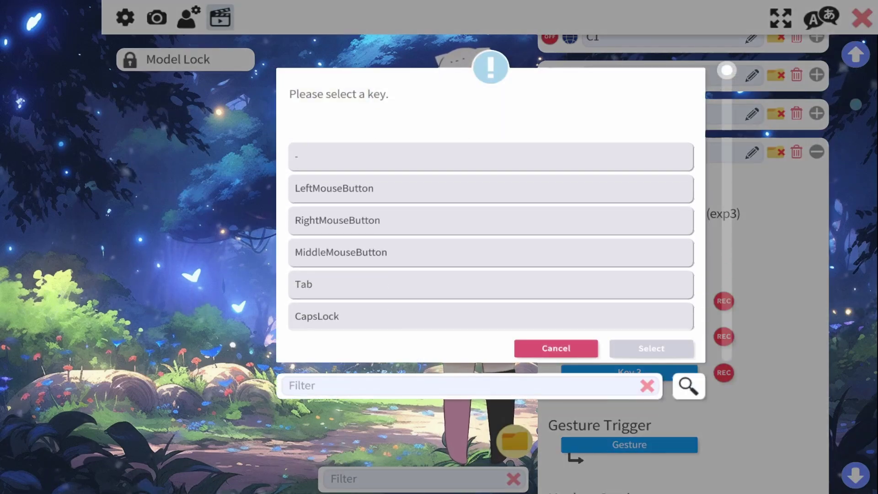
pyautogui.click(557, 349)
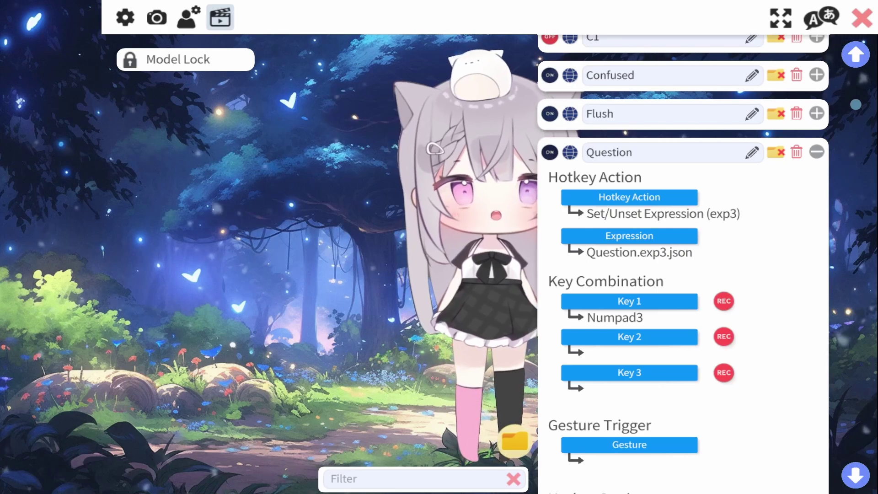
# Step: Collapse the Question hotkey and examine the remaining hotkeys, including the unnamed ones below Tears
pyautogui.scroll(3, 684, 229)
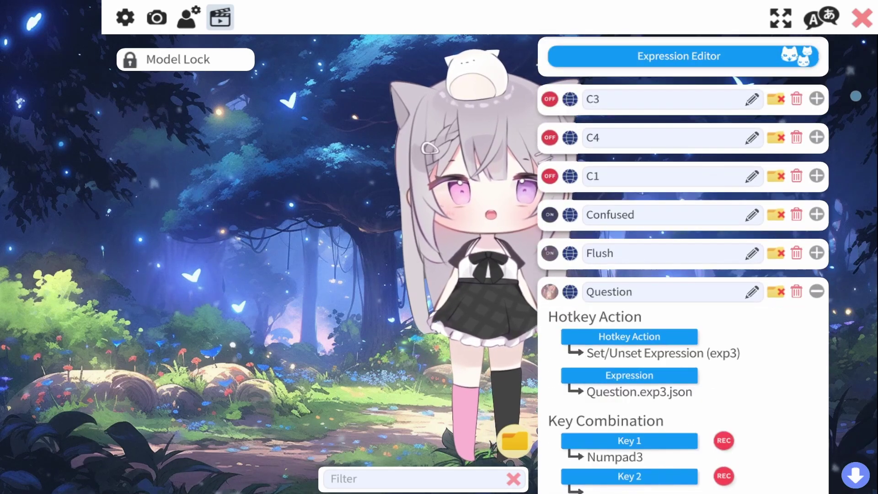
pyautogui.click(817, 292)
pyautogui.click(817, 330)
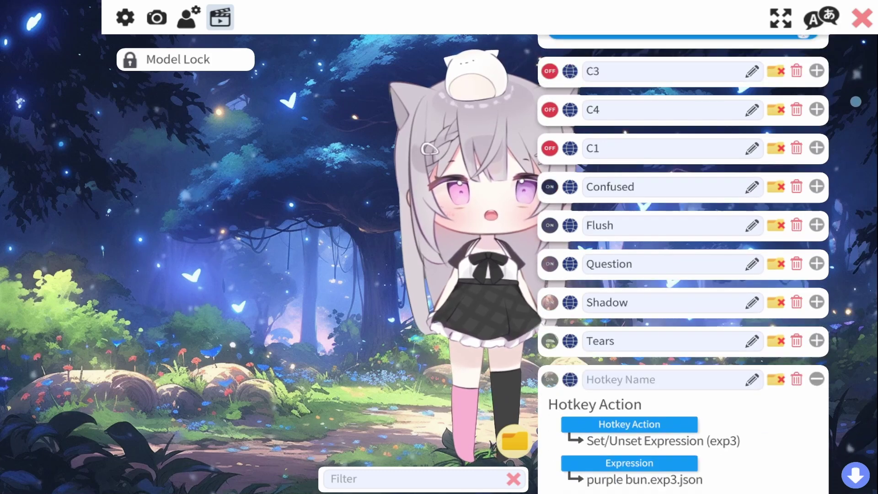
pyautogui.click(817, 379)
pyautogui.click(817, 417)
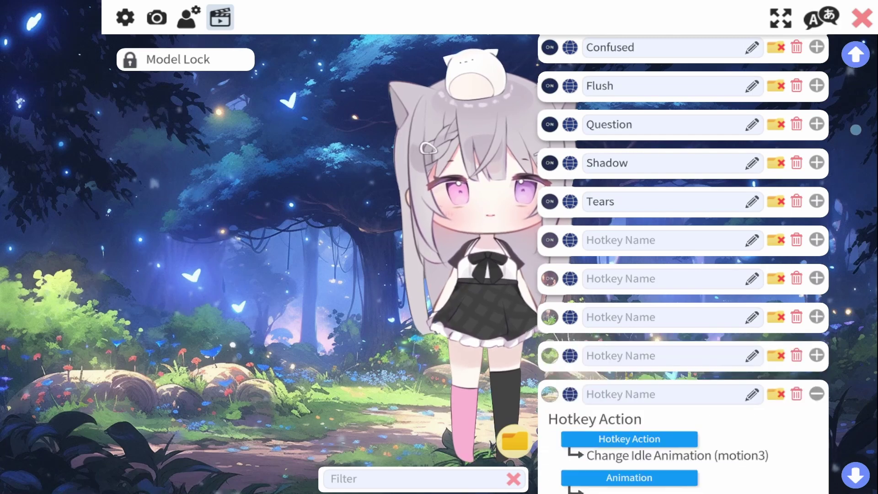
pyautogui.scroll(3, 684, 270)
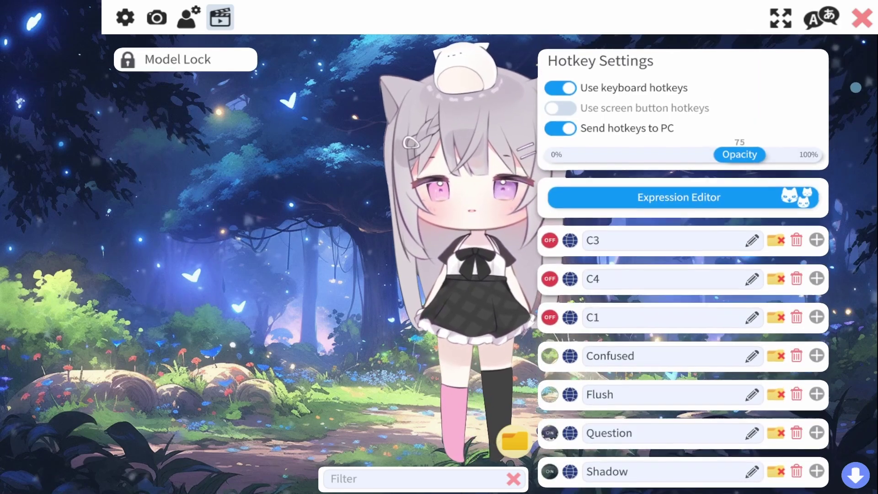
# Step: Start a new expression for the model in the Expression Editor
pyautogui.click(631, 196)
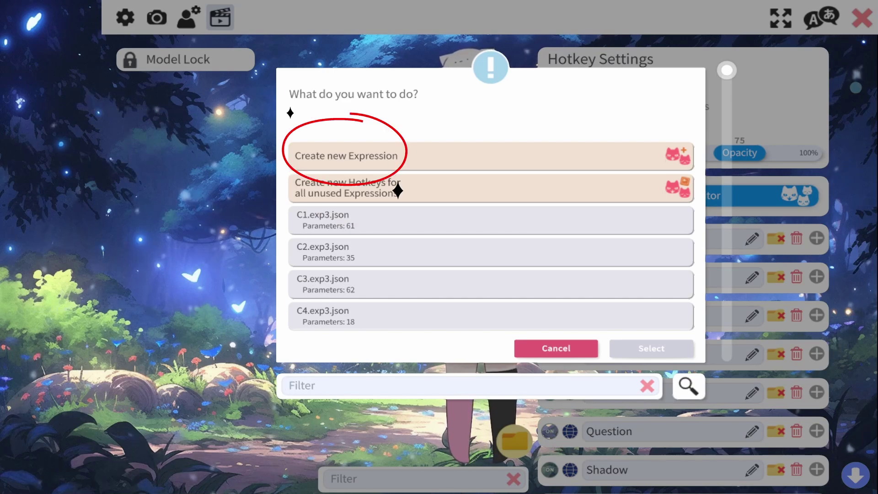
pyautogui.click(490, 156)
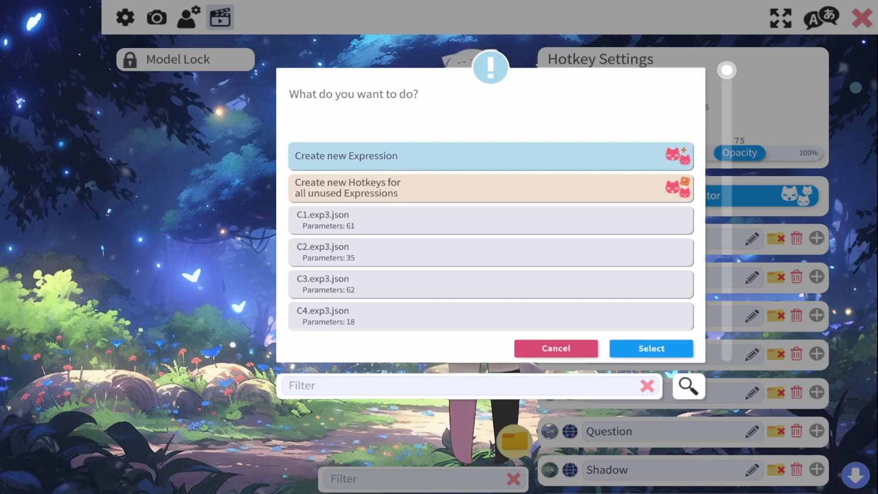
pyautogui.click(652, 349)
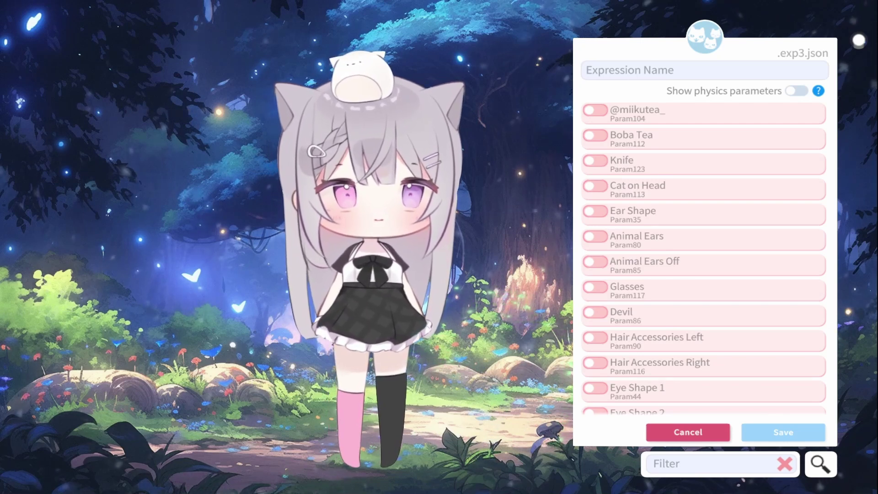
# Step: Include the Boba Tea parameter in the expression at value 1, leaving Knife disabled
pyautogui.click(596, 136)
pyautogui.moveTo(601, 157); pyautogui.dragTo(754, 157)
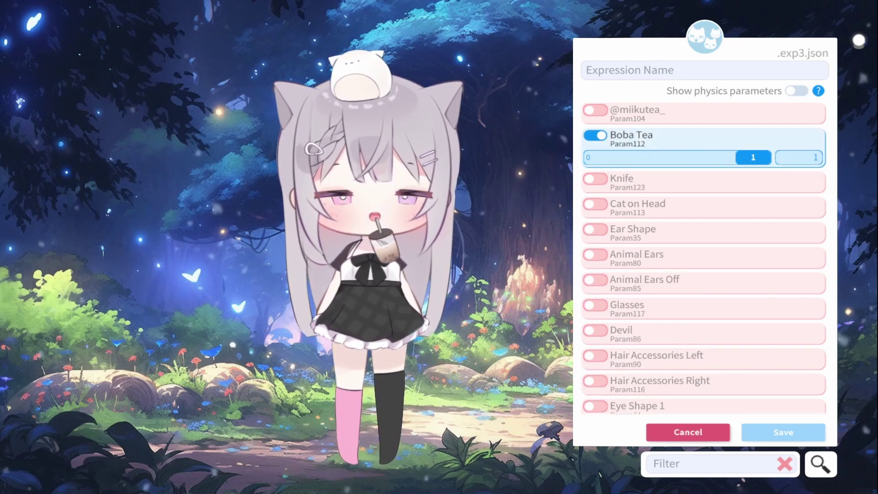
pyautogui.scroll(-1, 705, 258)
pyautogui.click(595, 151)
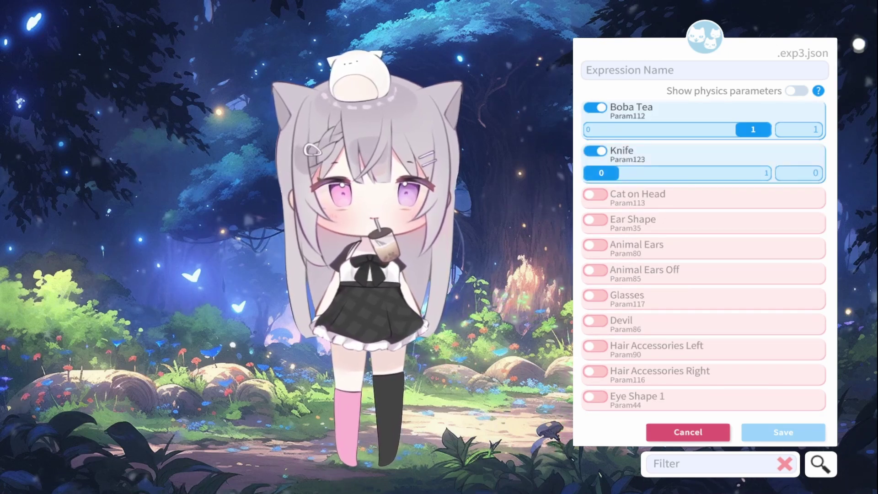
pyautogui.click(595, 151)
# Step: Enable Ear Shape at 0.82 and Animal Ears at about 0.63 to give the model pointed ears and rounded animal ears
pyautogui.scroll(-1, 704, 256)
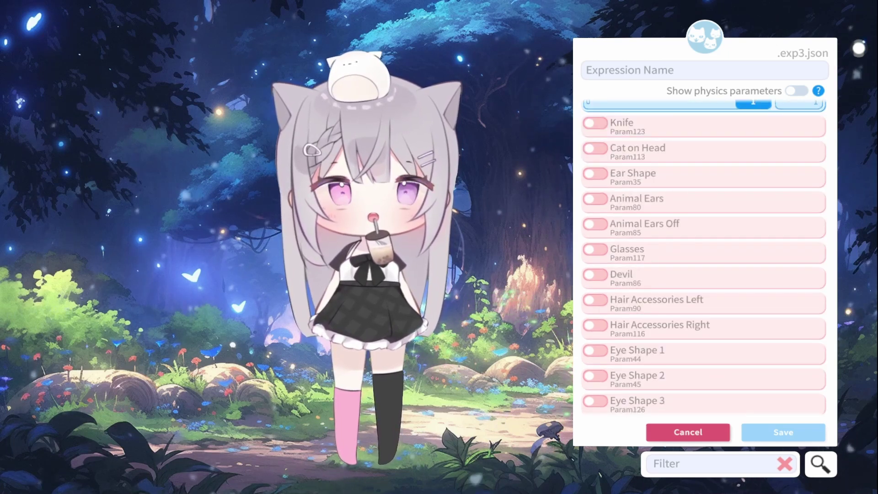
pyautogui.click(595, 173)
pyautogui.moveTo(615, 195); pyautogui.dragTo(754, 196)
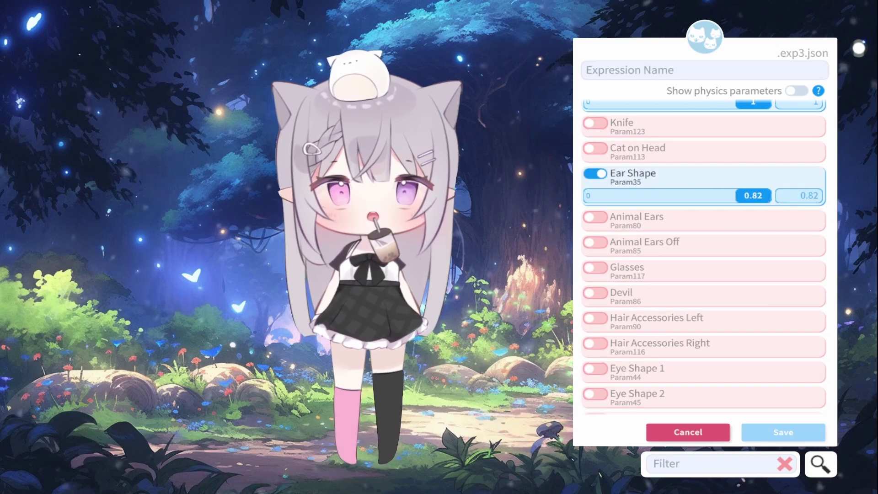
pyautogui.scroll(-3, 704, 256)
pyautogui.click(595, 133)
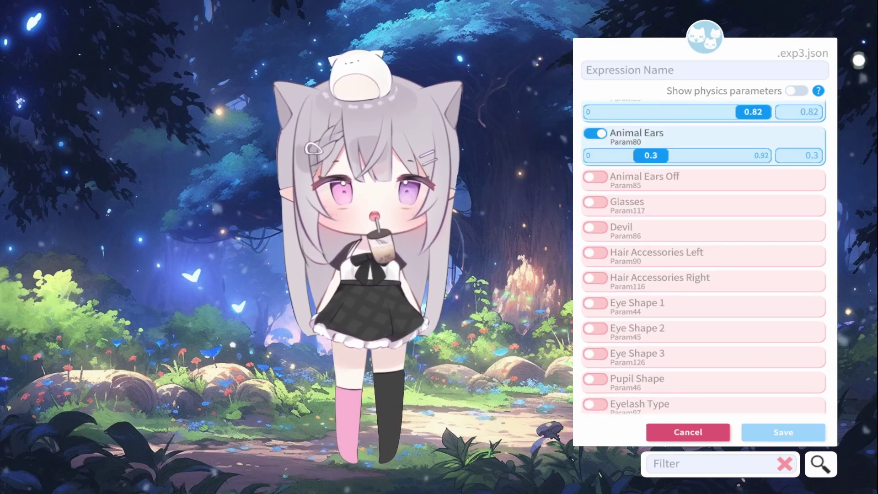
pyautogui.moveTo(654, 155); pyautogui.dragTo(706, 155)
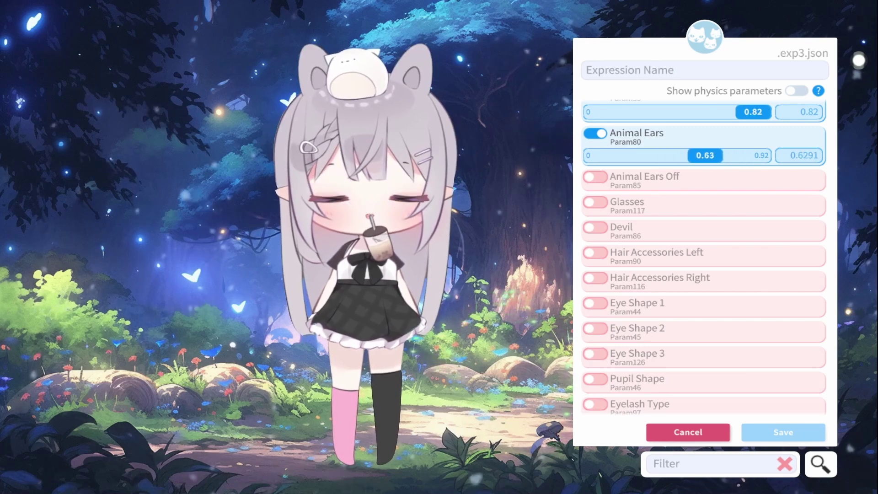
# Step: Enable the Glasses parameter in the expression and set it to 1
pyautogui.click(595, 202)
pyautogui.moveTo(602, 224); pyautogui.dragTo(754, 224)
pyautogui.scroll(-1, 704, 256)
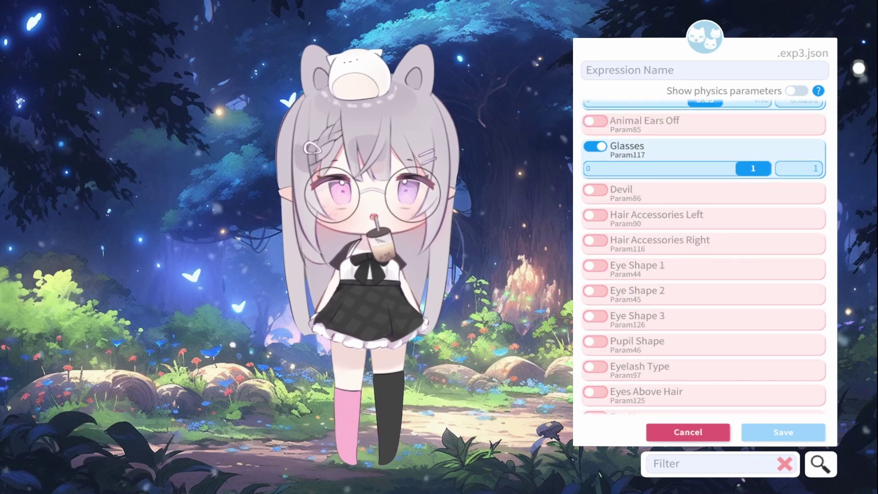
pyautogui.click(595, 190)
pyautogui.moveTo(602, 212)
pyautogui.mouseDown()
pyautogui.moveTo(746, 212)
pyautogui.moveTo(601, 212)
pyautogui.mouseUp()
pyautogui.click(595, 189)
# Step: Enable Hair Accessories Left at about 0.28 to use the white star clip
pyautogui.click(595, 215)
pyautogui.moveTo(723, 237); pyautogui.dragTo(644, 237)
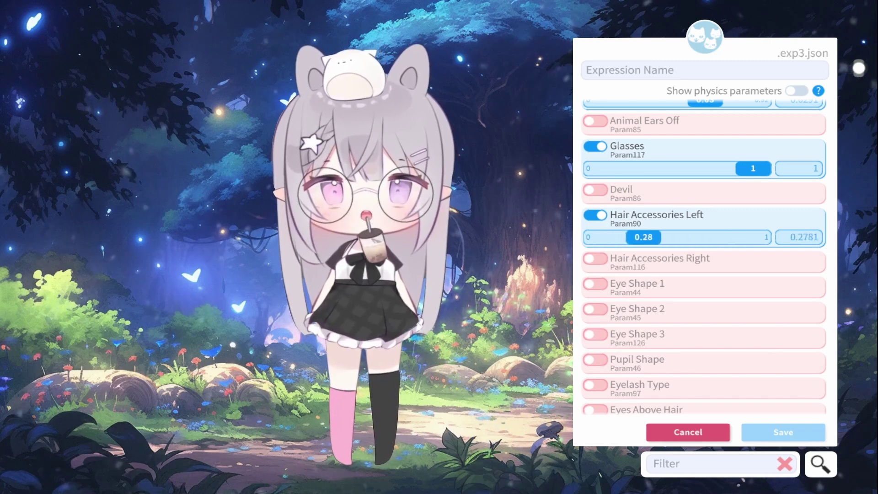
pyautogui.click(596, 258)
pyautogui.moveTo(602, 280); pyautogui.dragTo(661, 280)
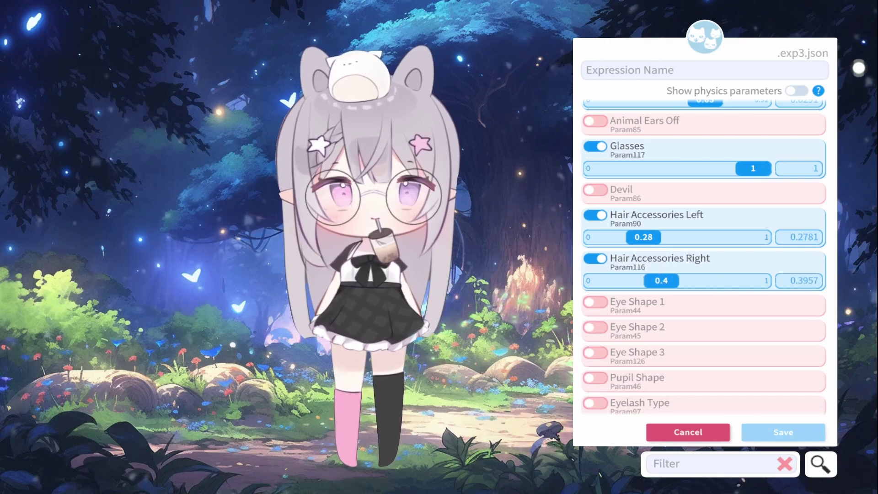
pyautogui.click(595, 259)
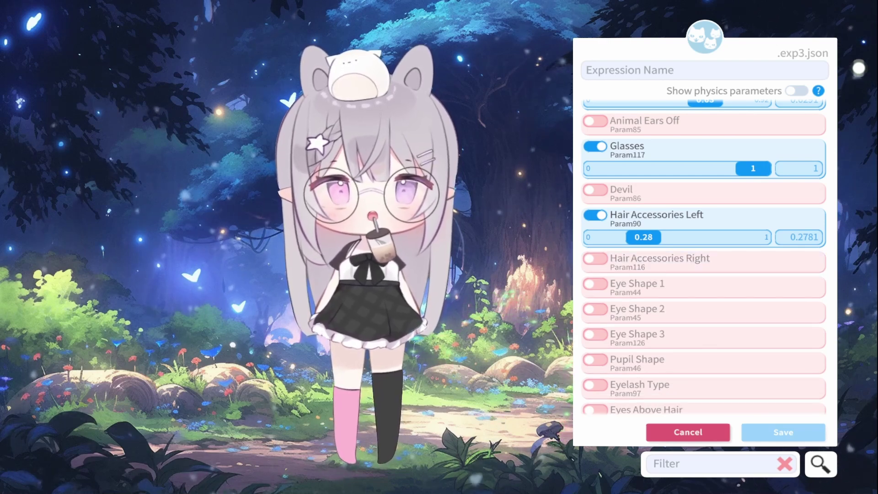
# Step: Name the expression "for youtube"
pyautogui.write('for youtube')
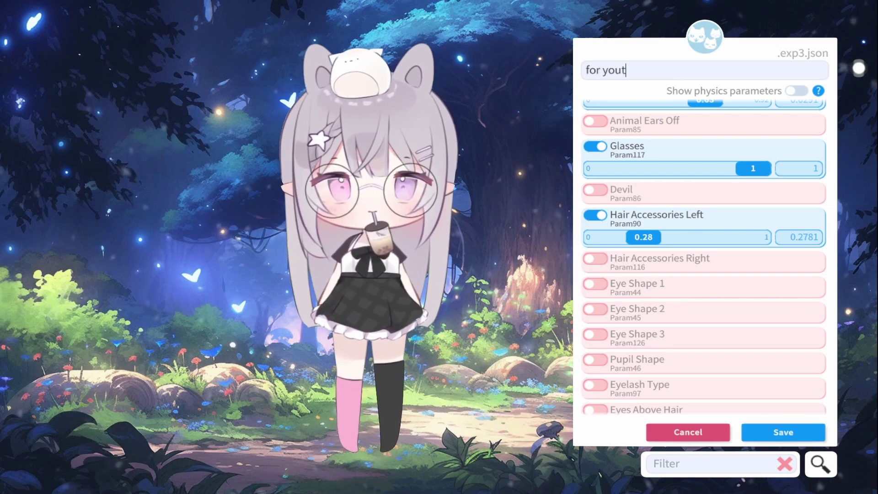